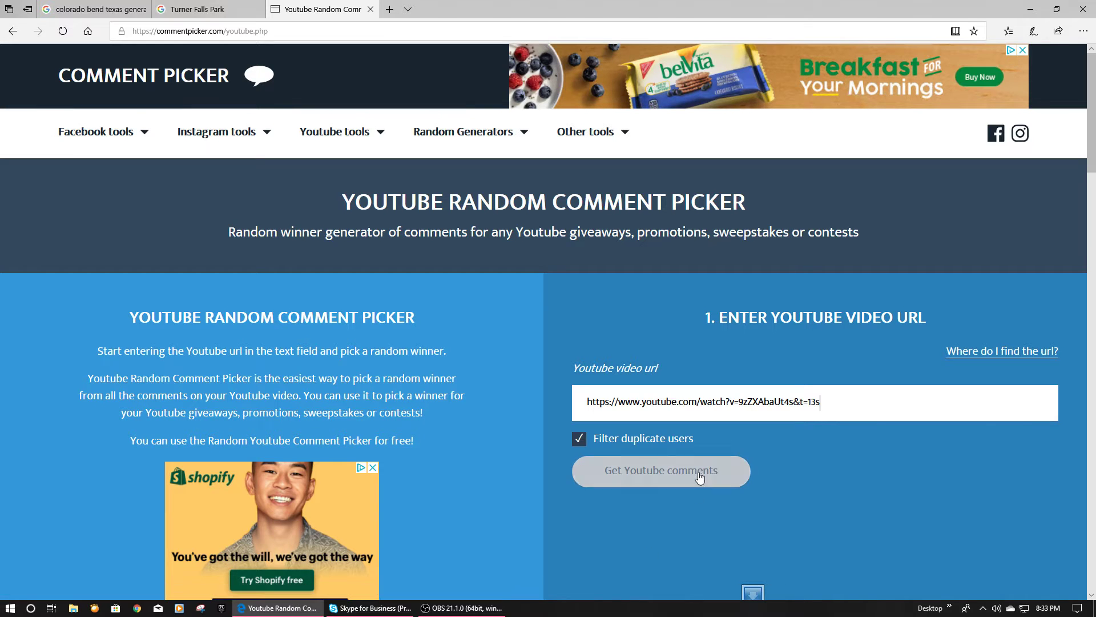
- Load the video's 9 unique commenters and draw a random raffle winner
click(660, 470)
scroll(583, 521, down, 2)
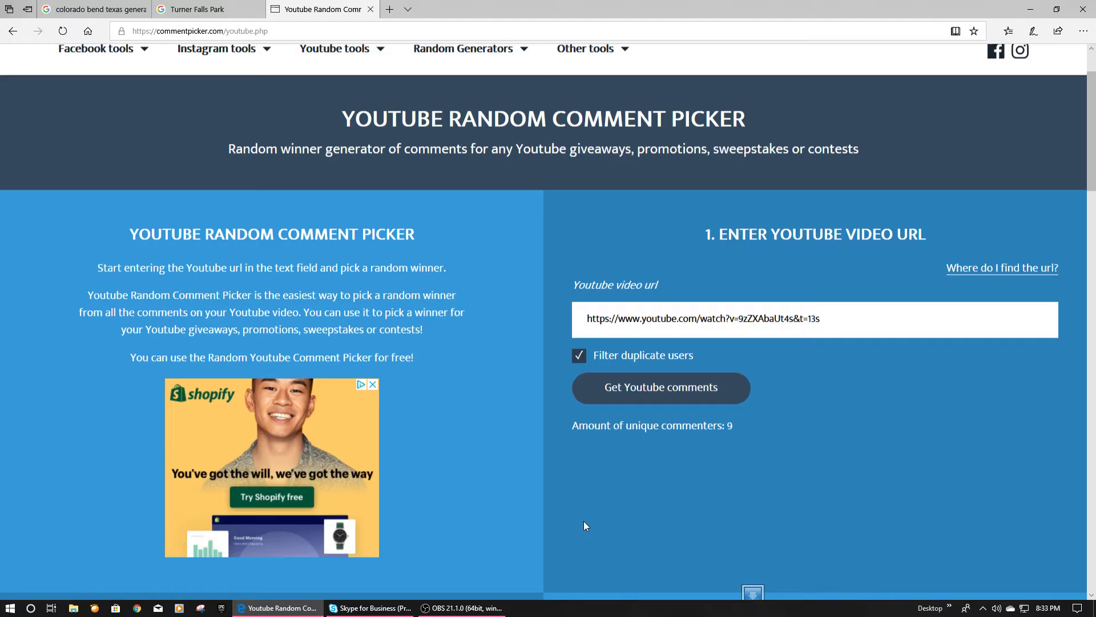
scroll(494, 505, down, 2)
scroll(494, 505, down, 2)
scroll(496, 503, down, 2)
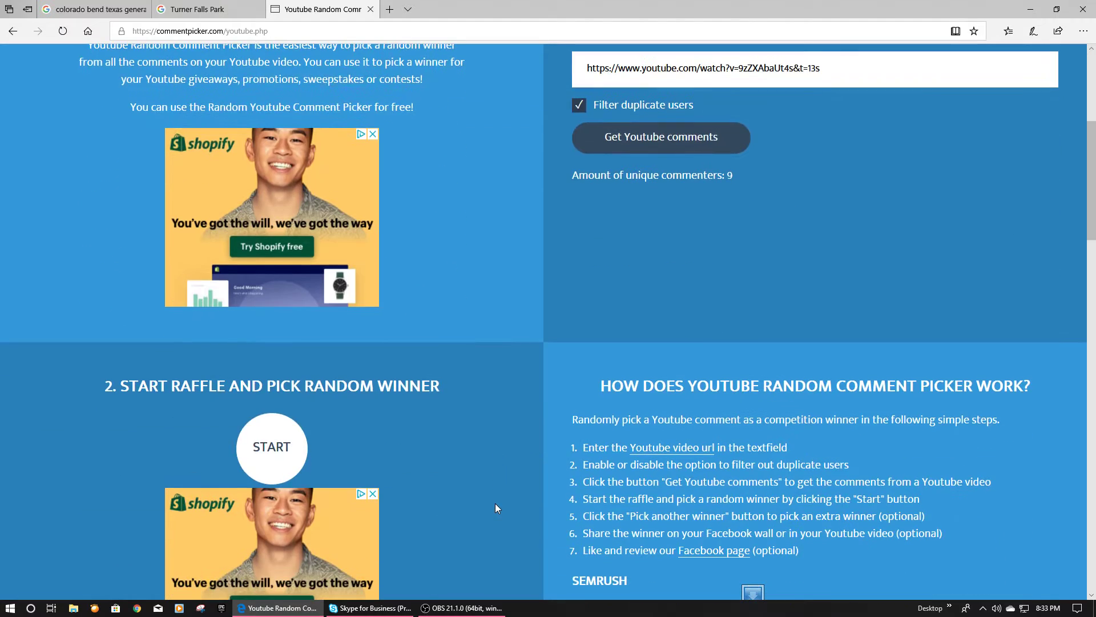
click(278, 449)
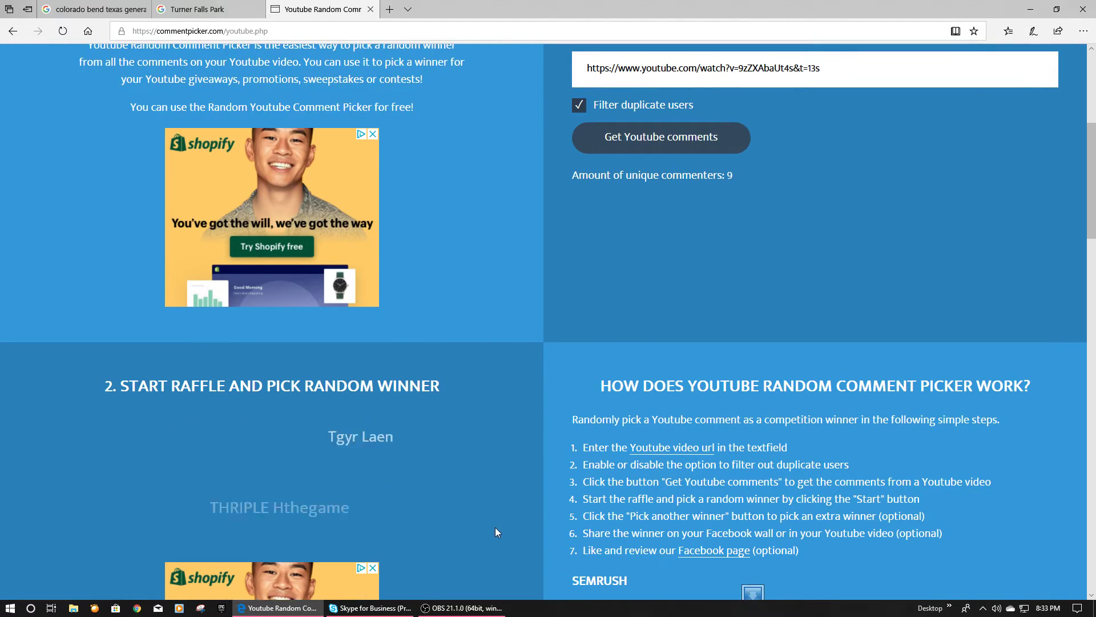
scroll(495, 527, down, 1)
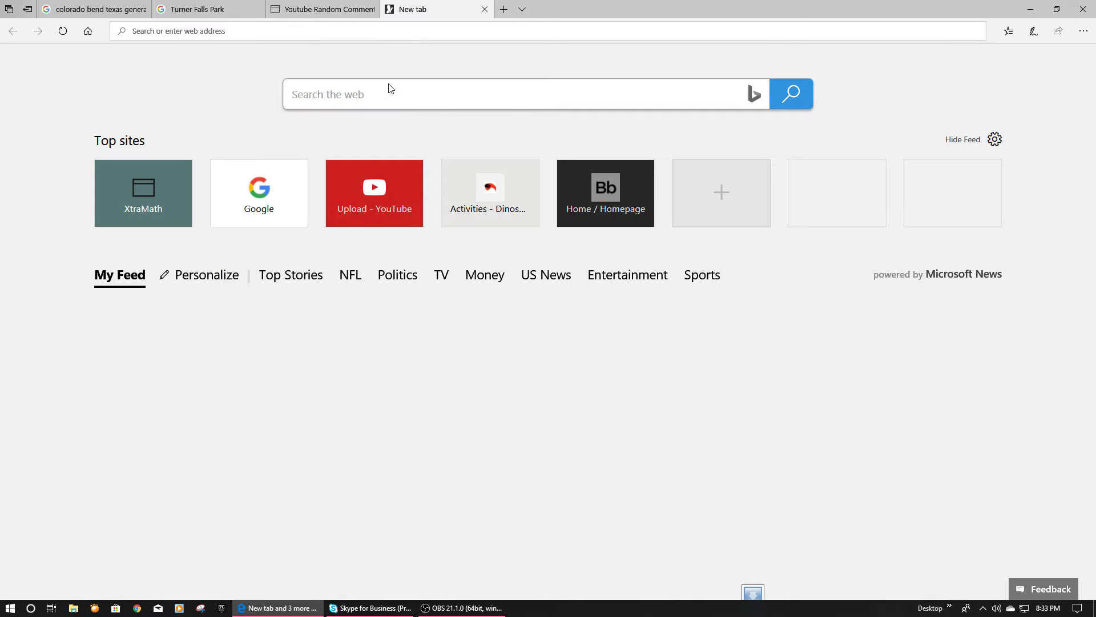
text(you)
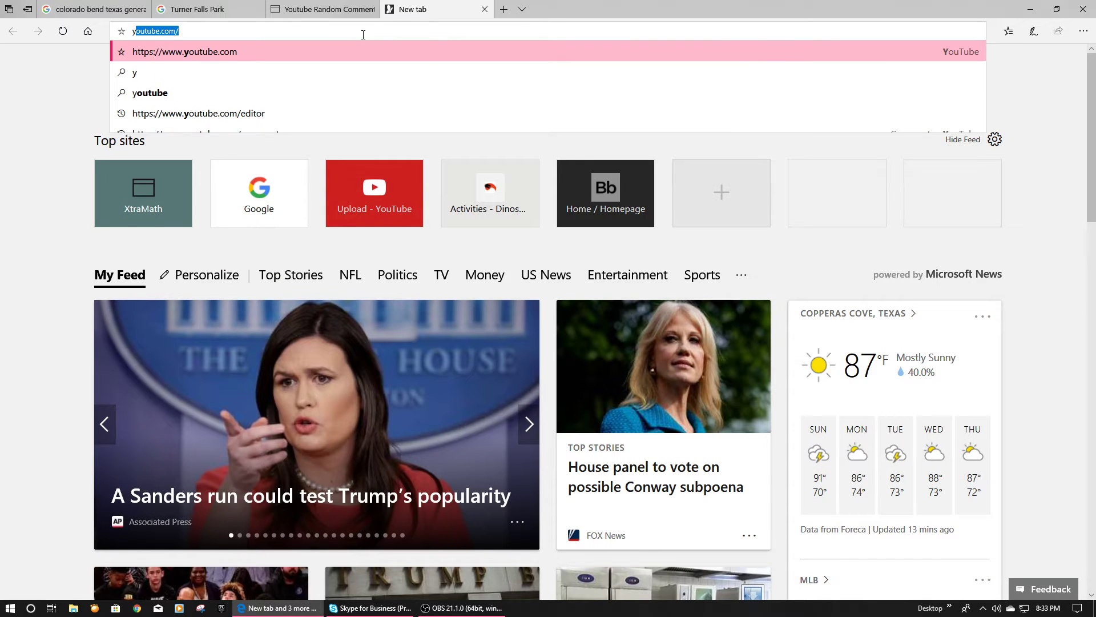
text(tube.com/)
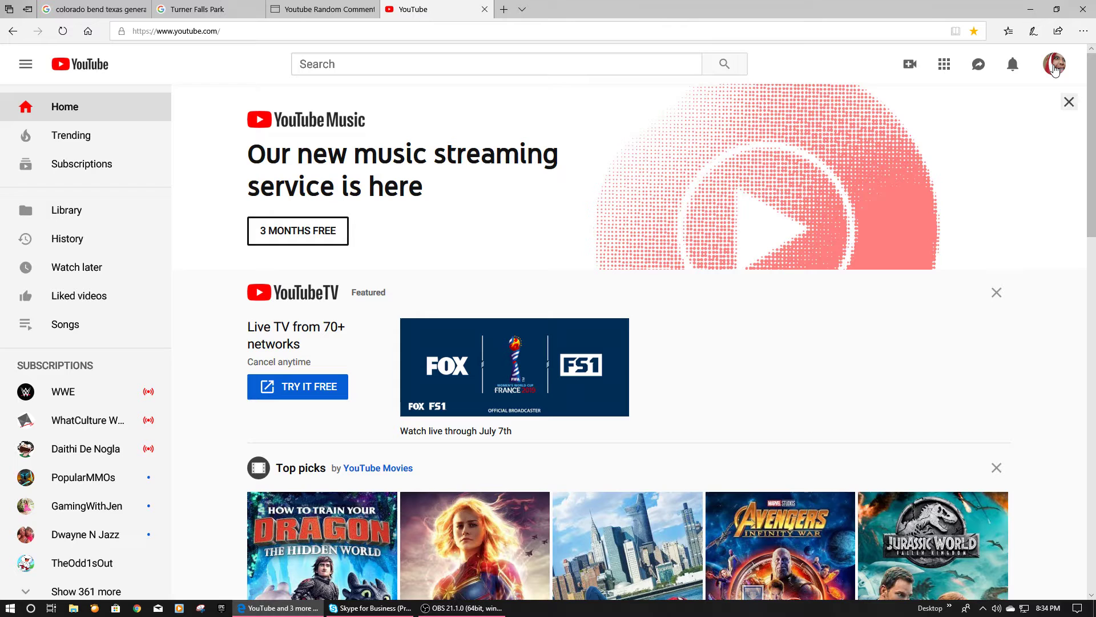
- Open your own YouTube channel, The God Bros, from the account menu
click(1056, 67)
click(919, 168)
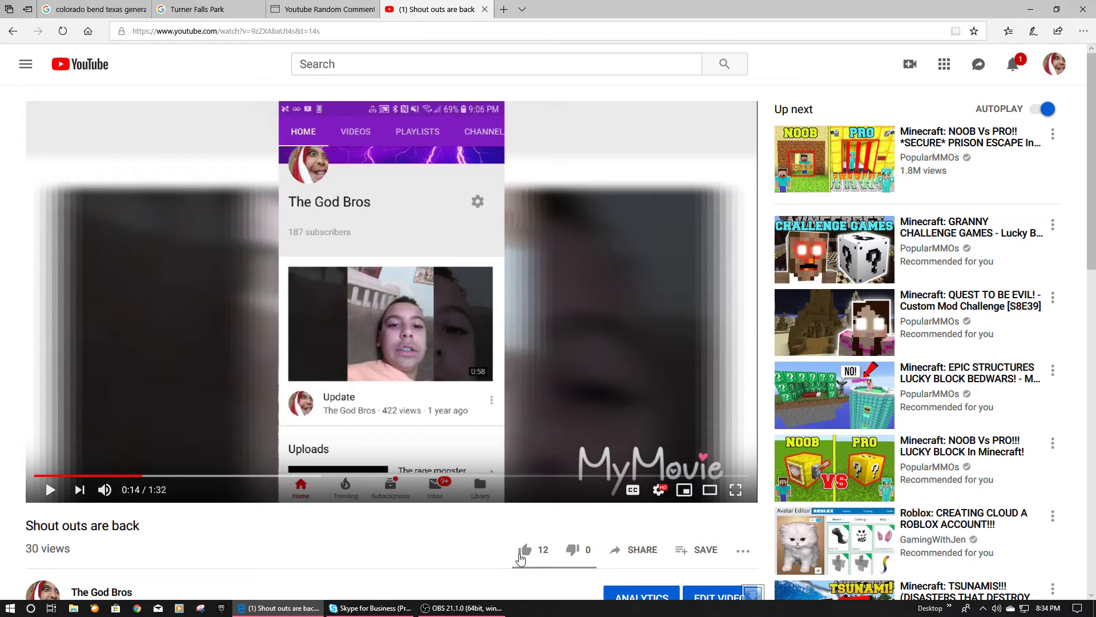
scroll(444, 506, down, 2)
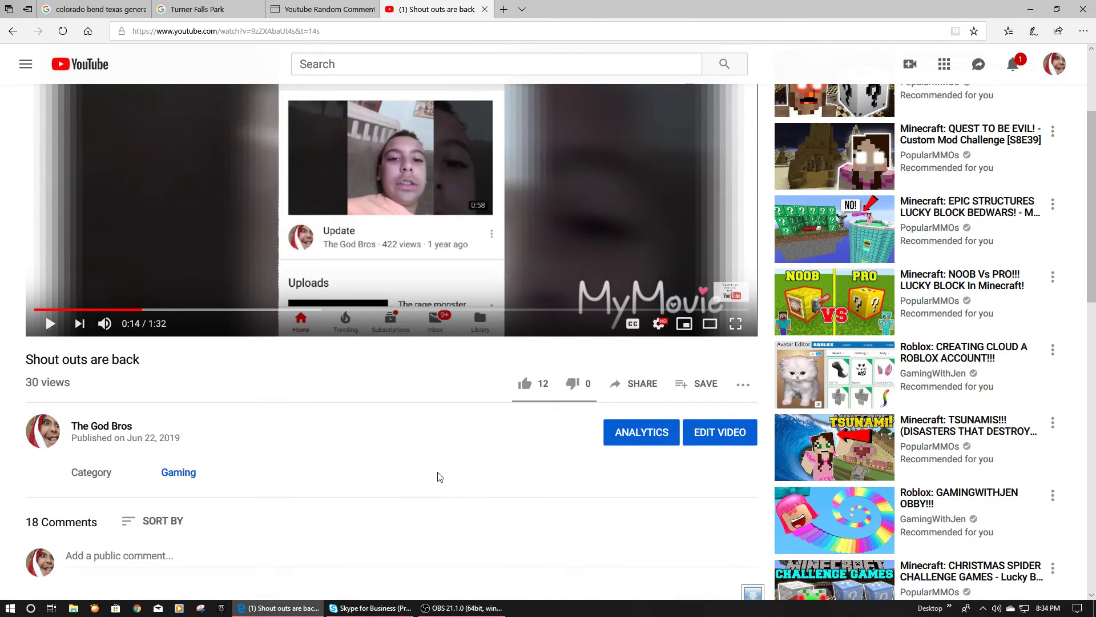
scroll(439, 477, down, 3)
scroll(300, 232, down, 1)
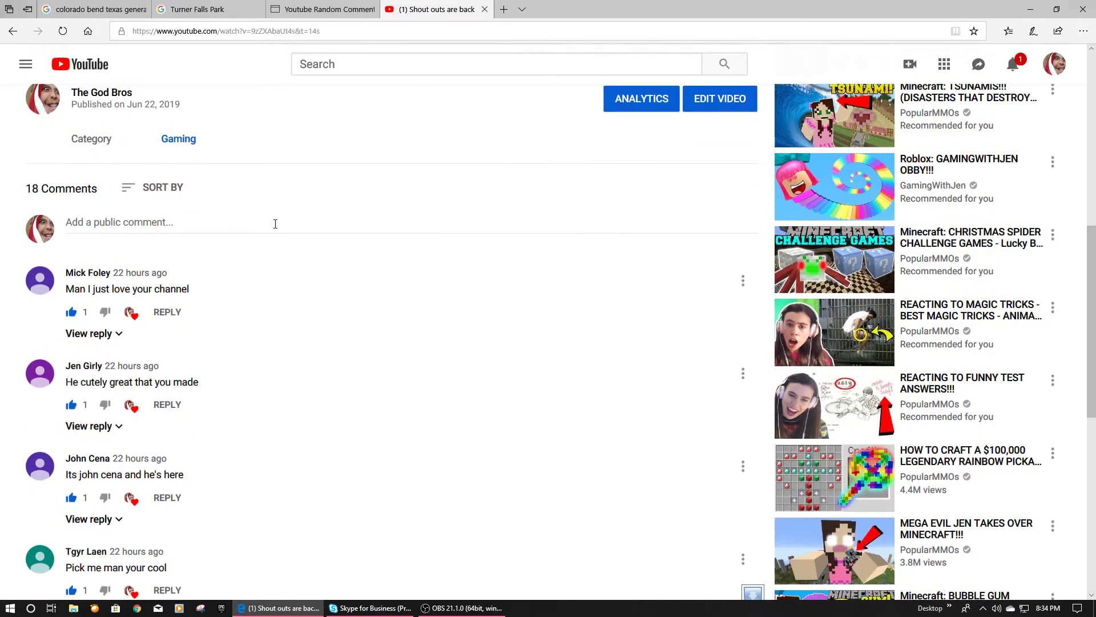
scroll(249, 268, down, 2)
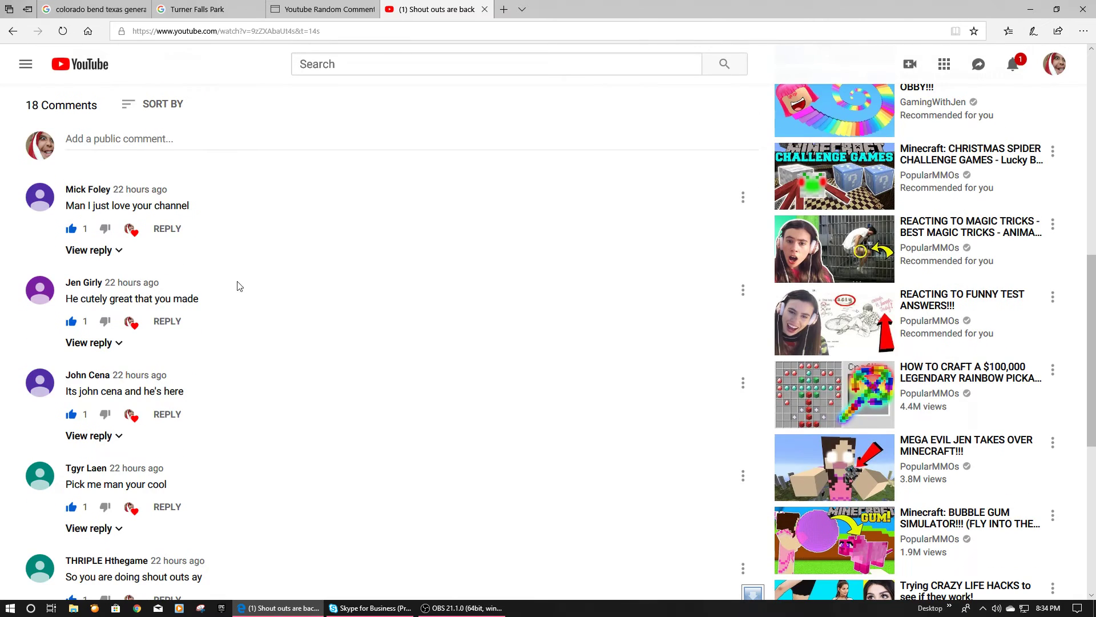
scroll(229, 290, down, 1)
scroll(228, 290, down, 1)
scroll(206, 343, down, 2)
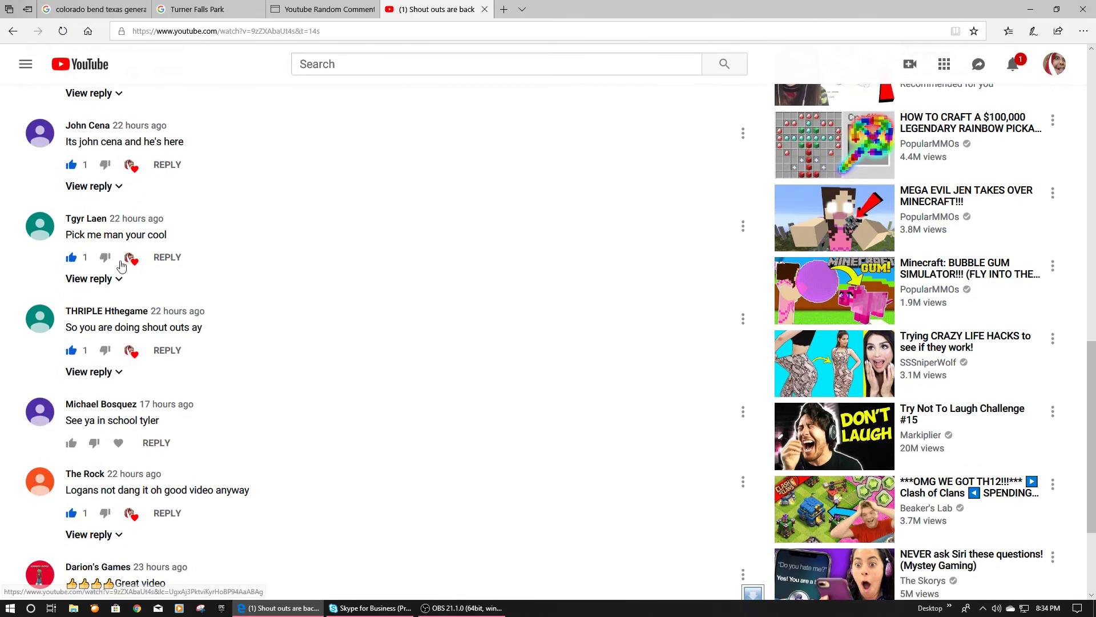
click(39, 229)
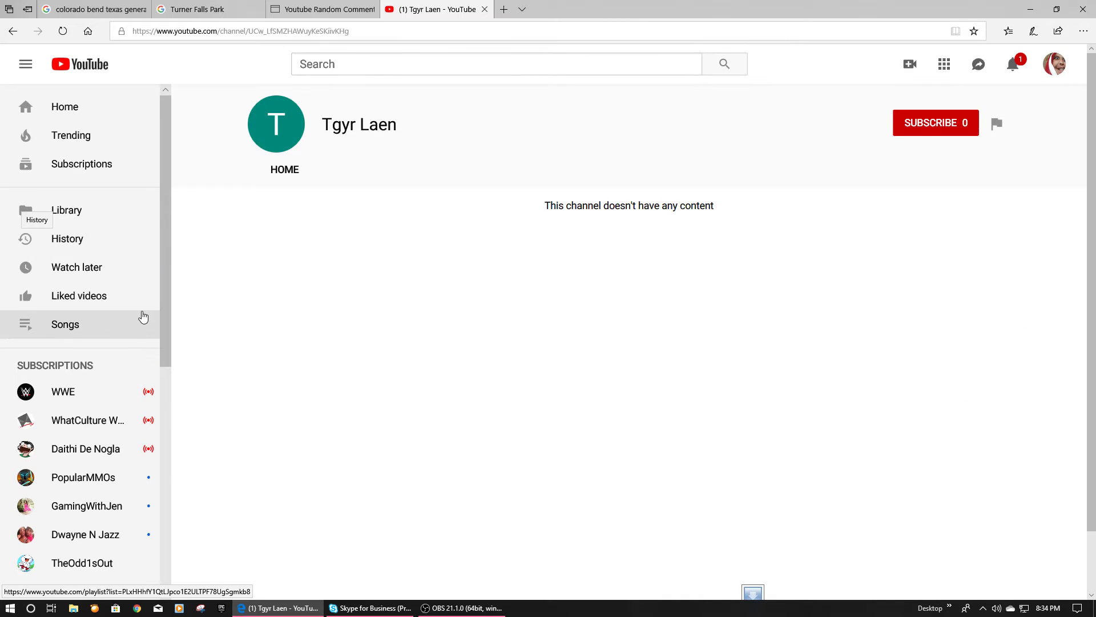
click(922, 126)
click(968, 123)
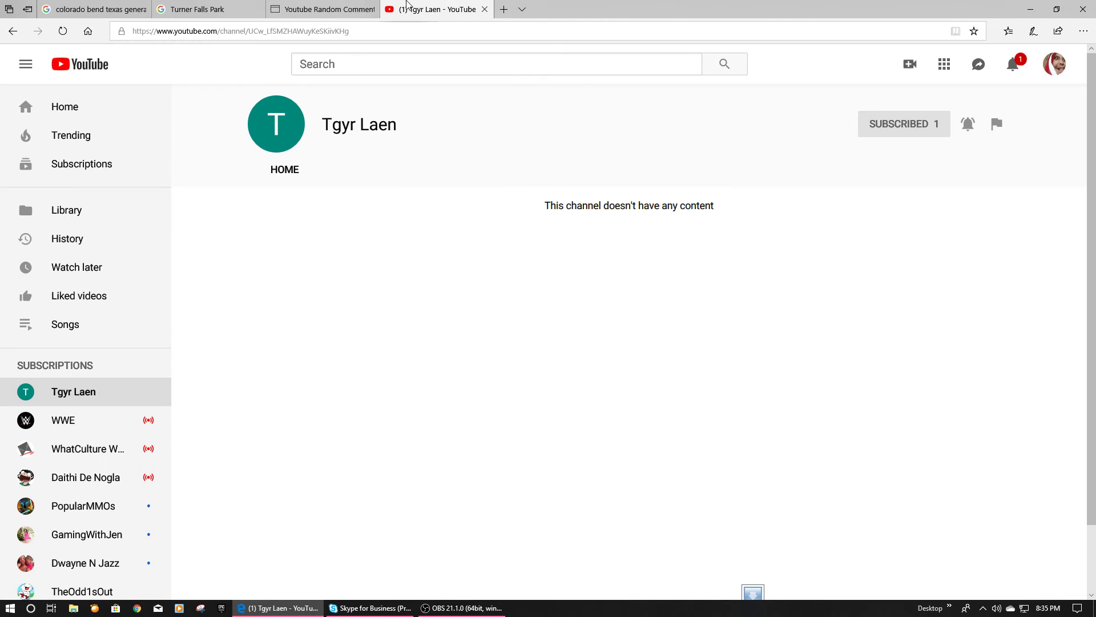
- Discard the first winner and draw Under Taker, who commented 'The dead man is here'
click(326, 9)
scroll(549, 343, up, 5)
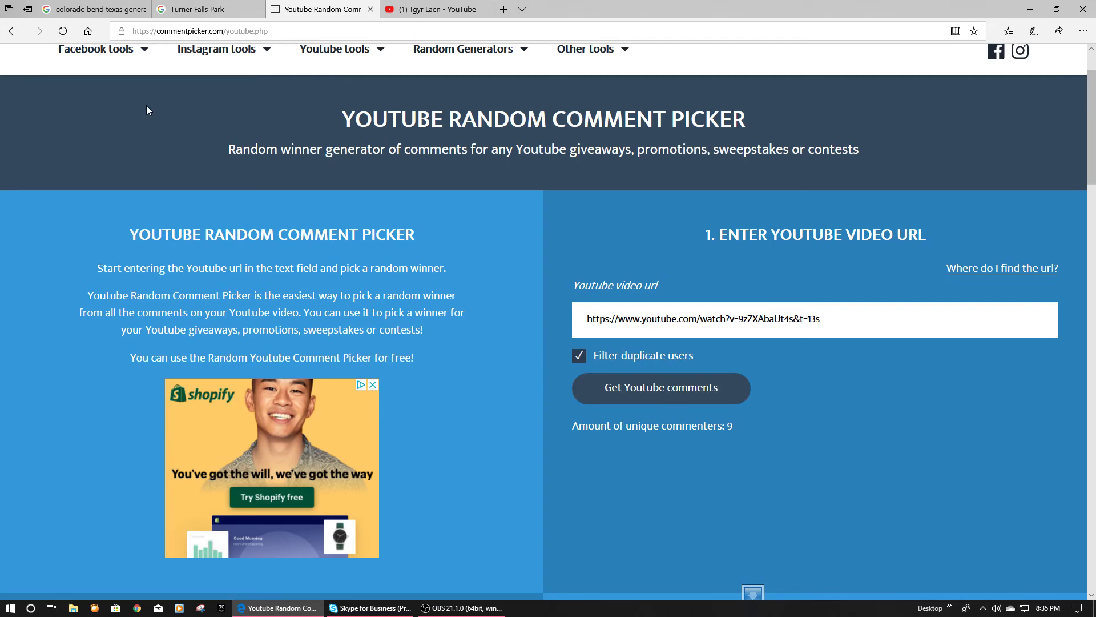
scroll(343, 342, down, 4)
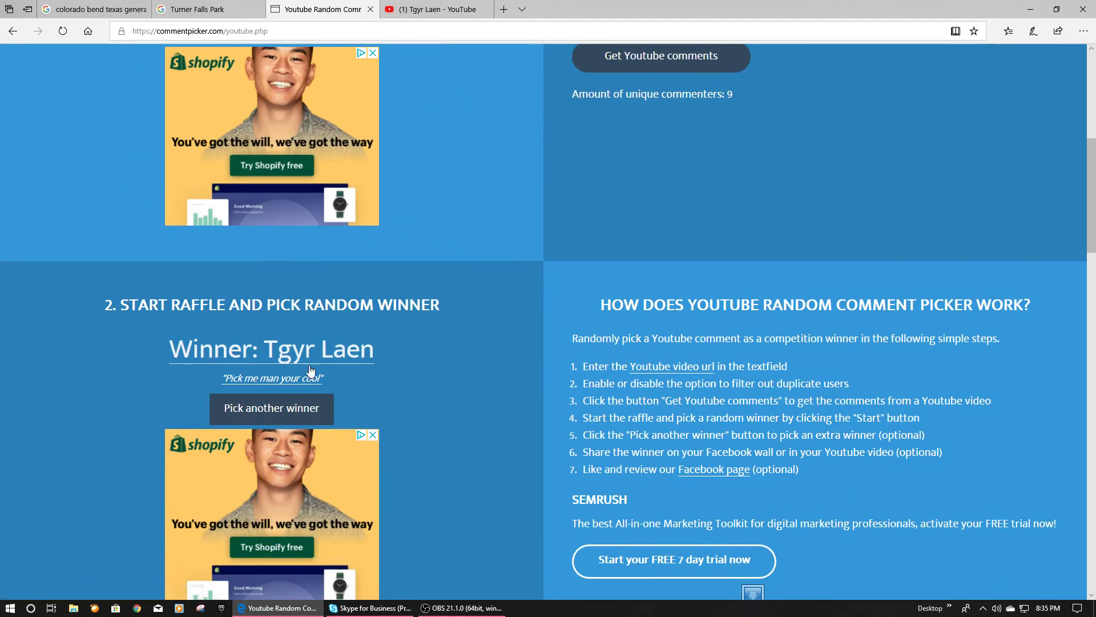
click(249, 408)
click(274, 367)
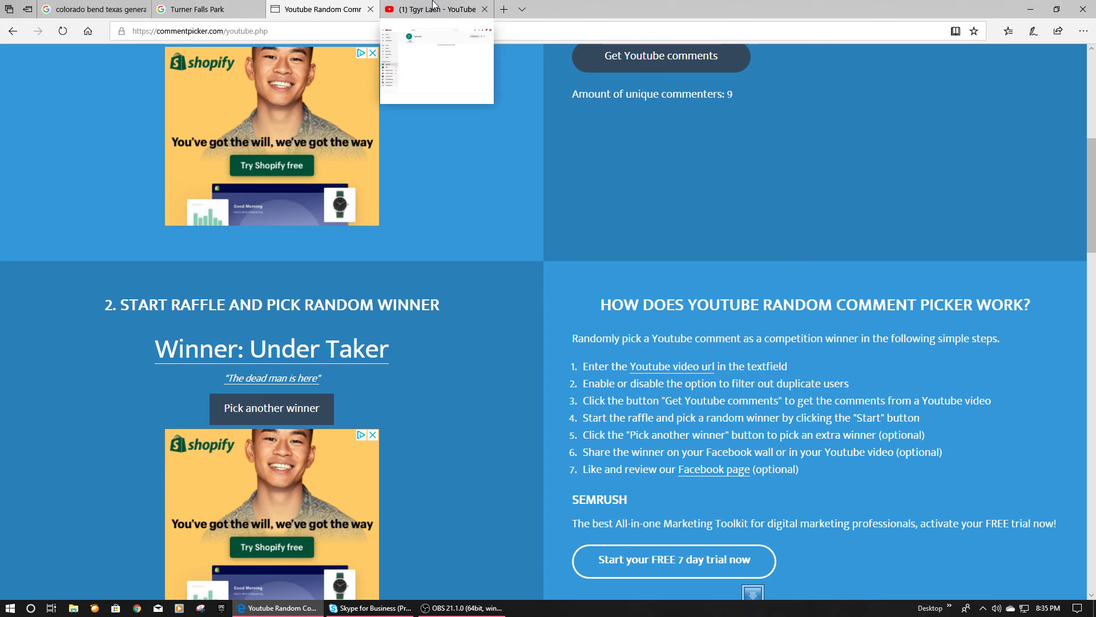
click(437, 8)
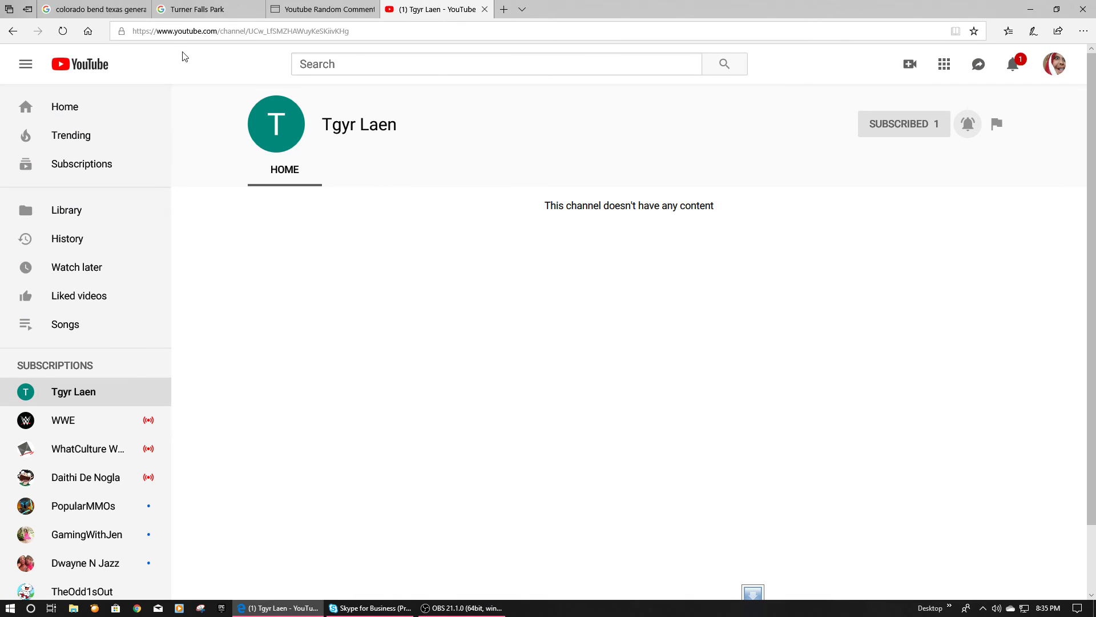
click(1055, 64)
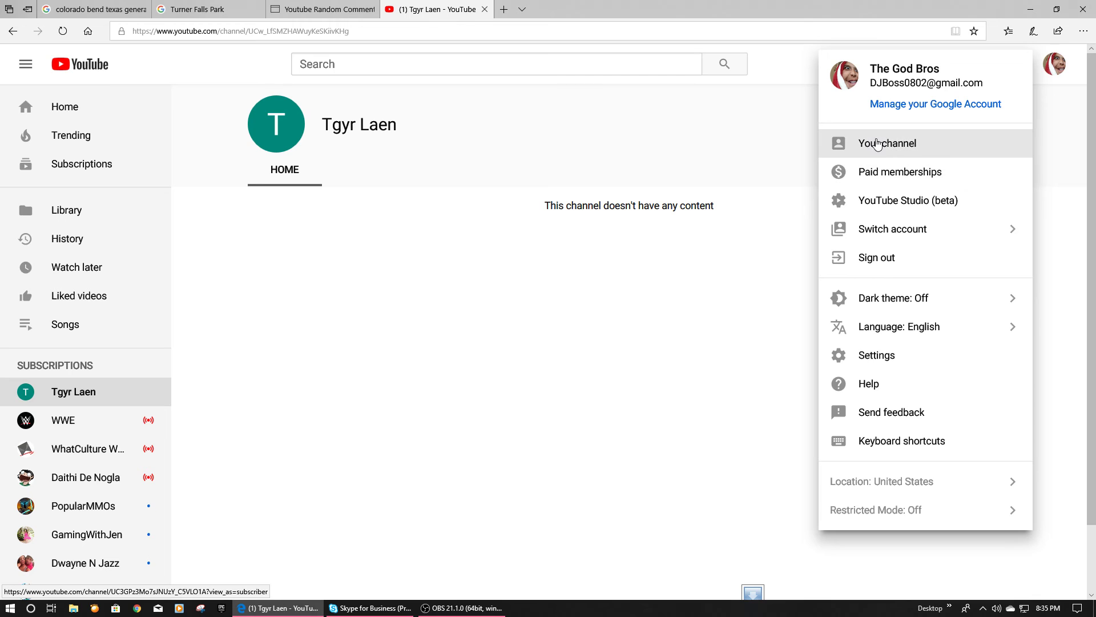
click(877, 145)
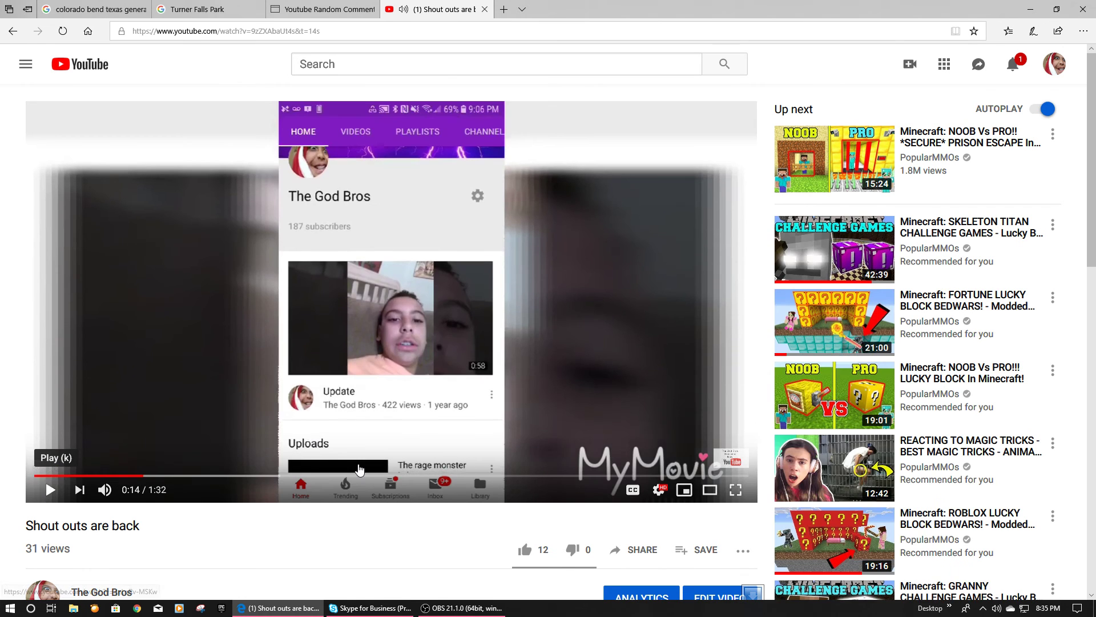
scroll(346, 464, down, 5)
scroll(257, 386, down, 3)
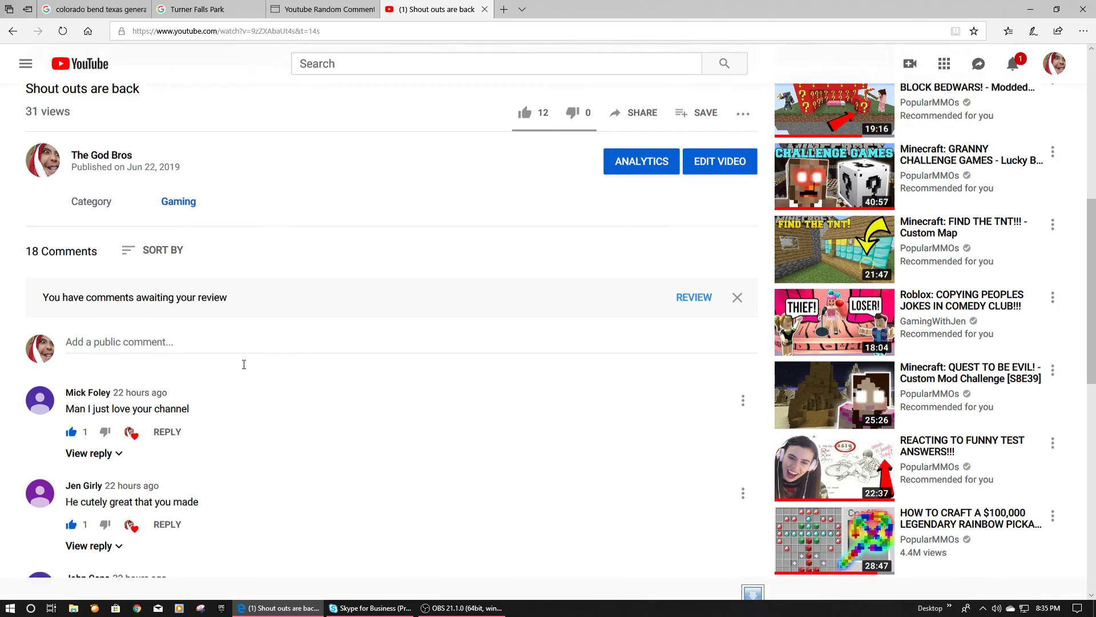
scroll(185, 435, down, 3)
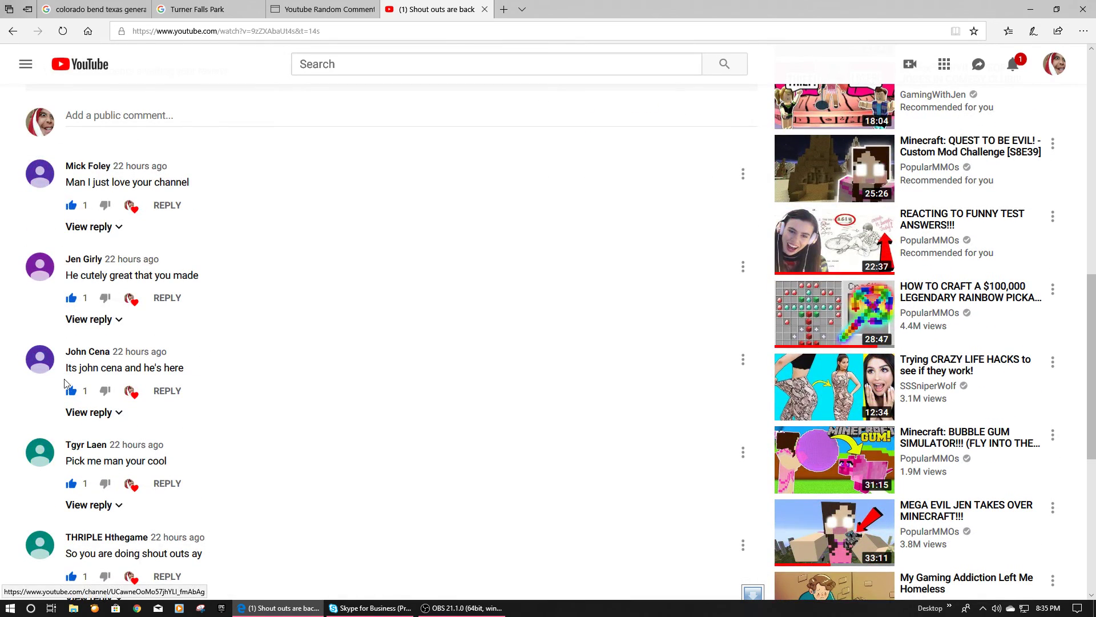
scroll(67, 386, down, 2)
scroll(67, 399, down, 2)
scroll(43, 411, down, 2)
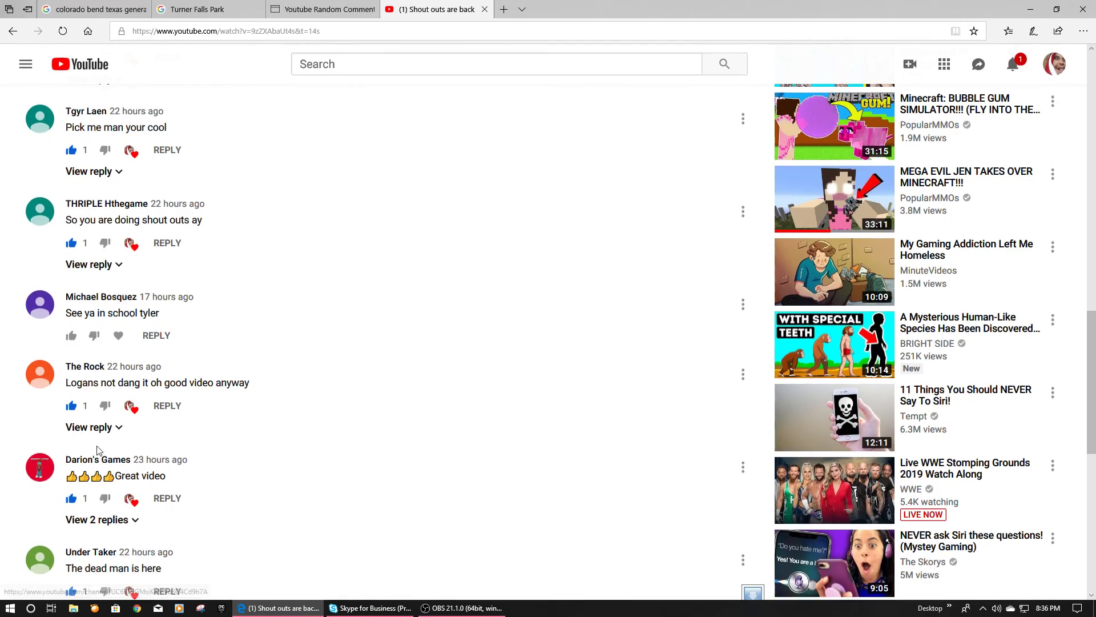
scroll(24, 443, down, 2)
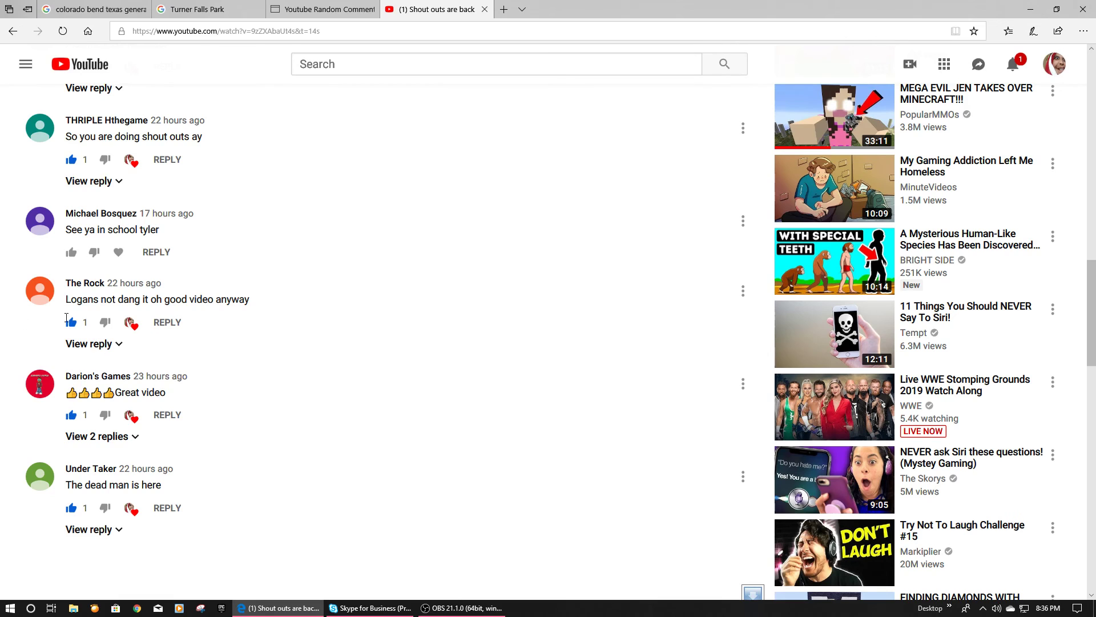
scroll(85, 358, down, 1)
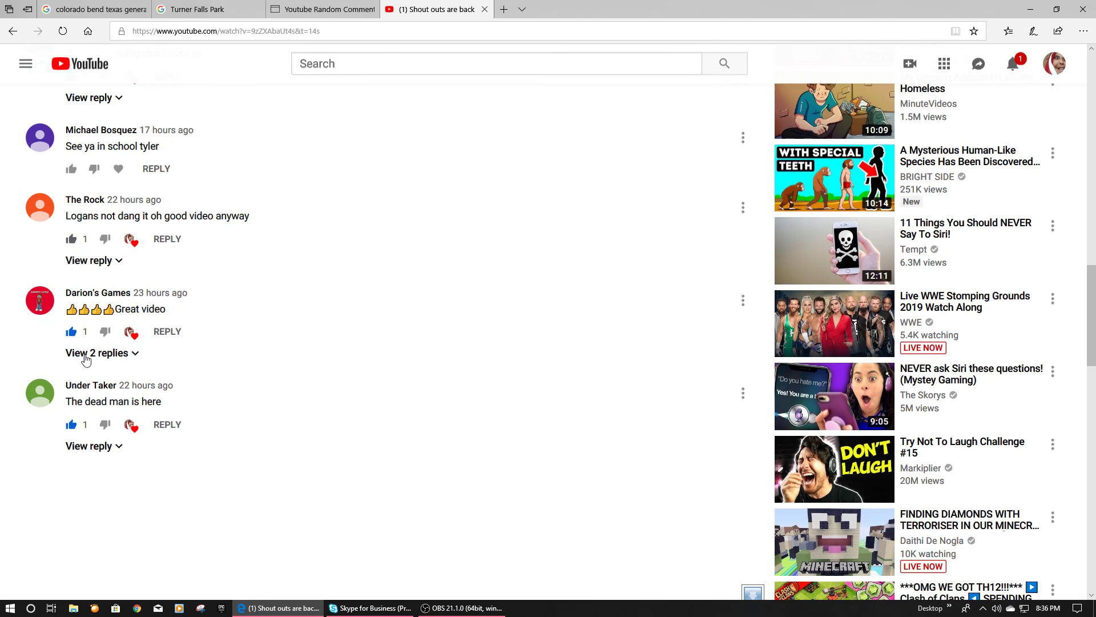
click(40, 403)
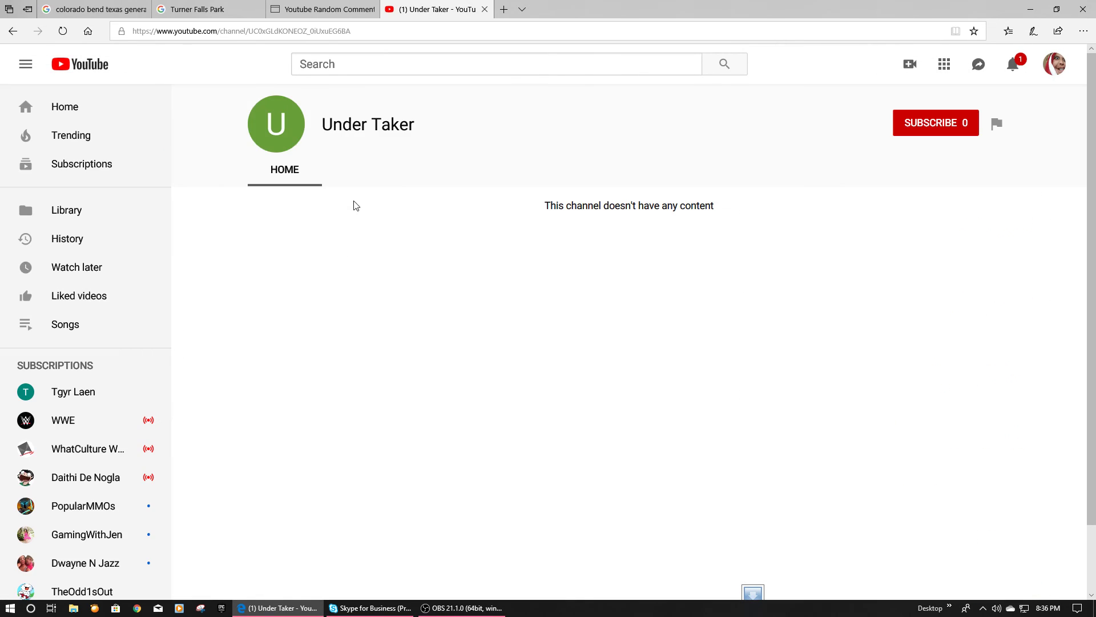
- Subscribe to the Under Taker channel
click(924, 122)
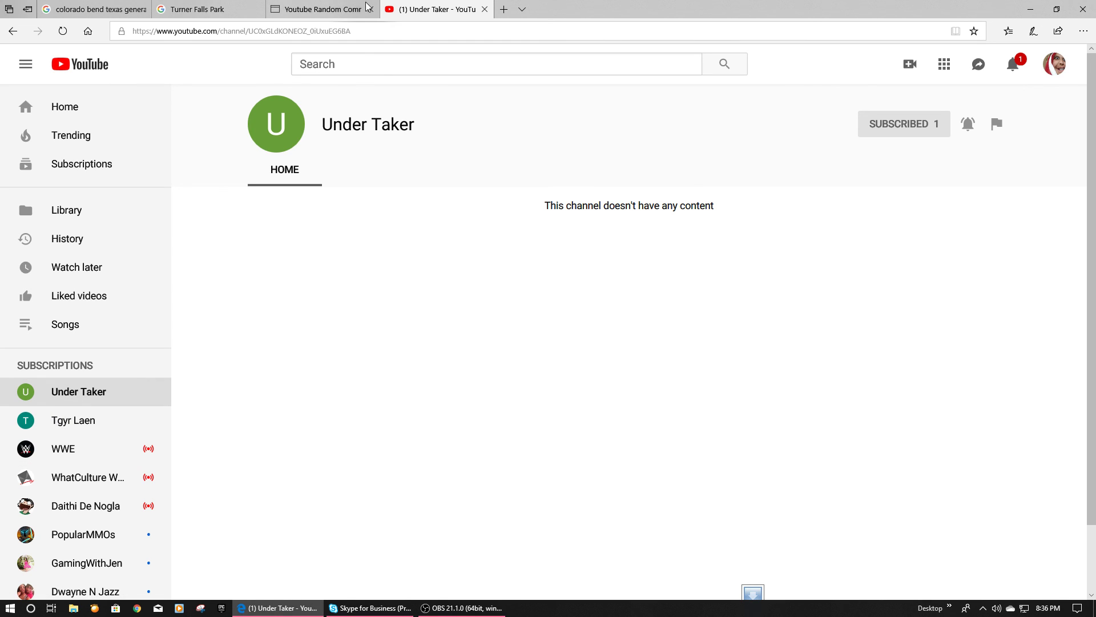
mouse_move(324, 9)
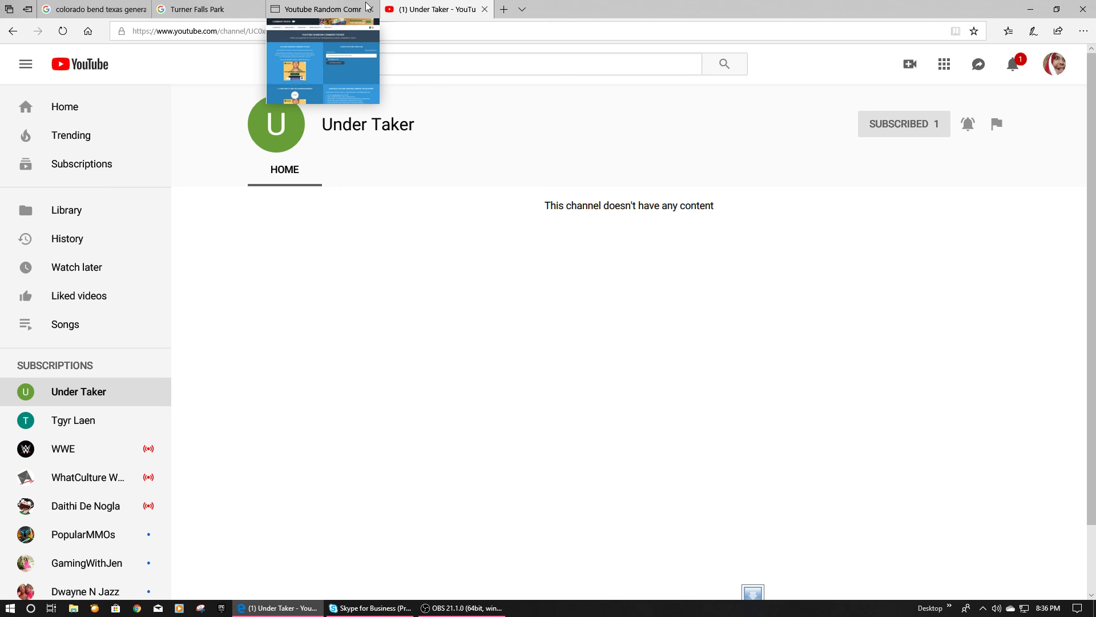
- Return to the Comment Picker results showing Under Taker as the winner
click(321, 9)
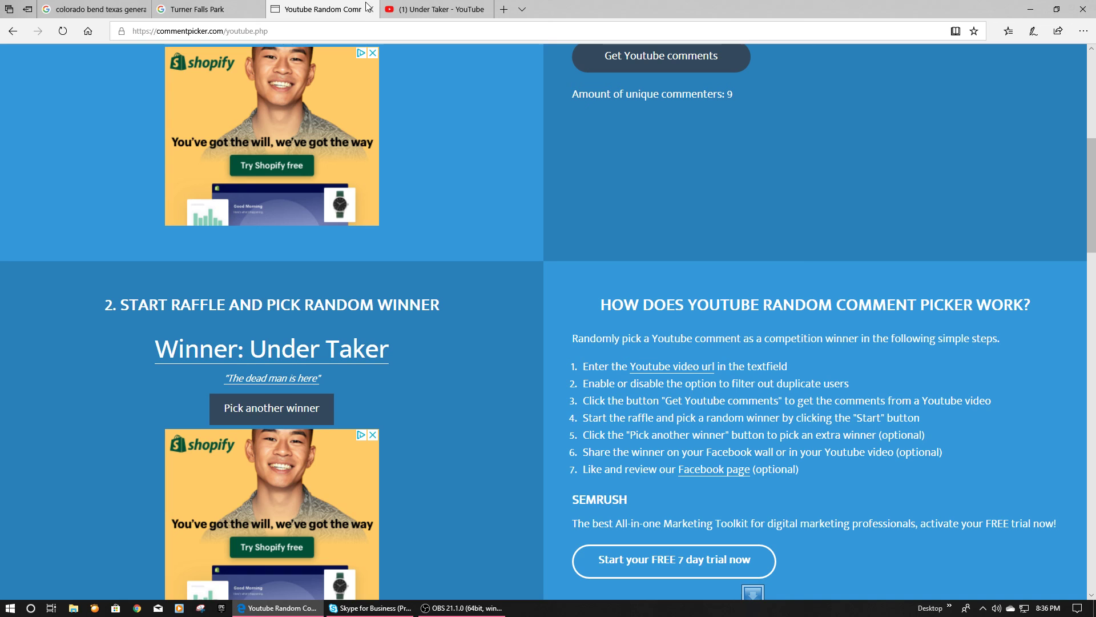